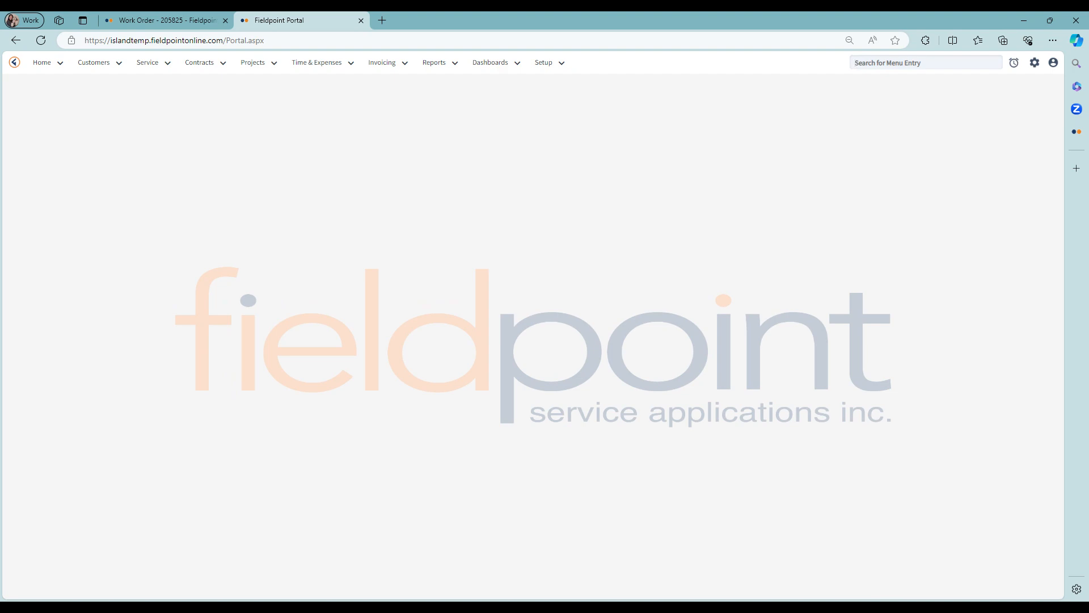
Step: Open the User Defined Fields list and filter it by column name "tag"
{"action": "type", "text": "user"}
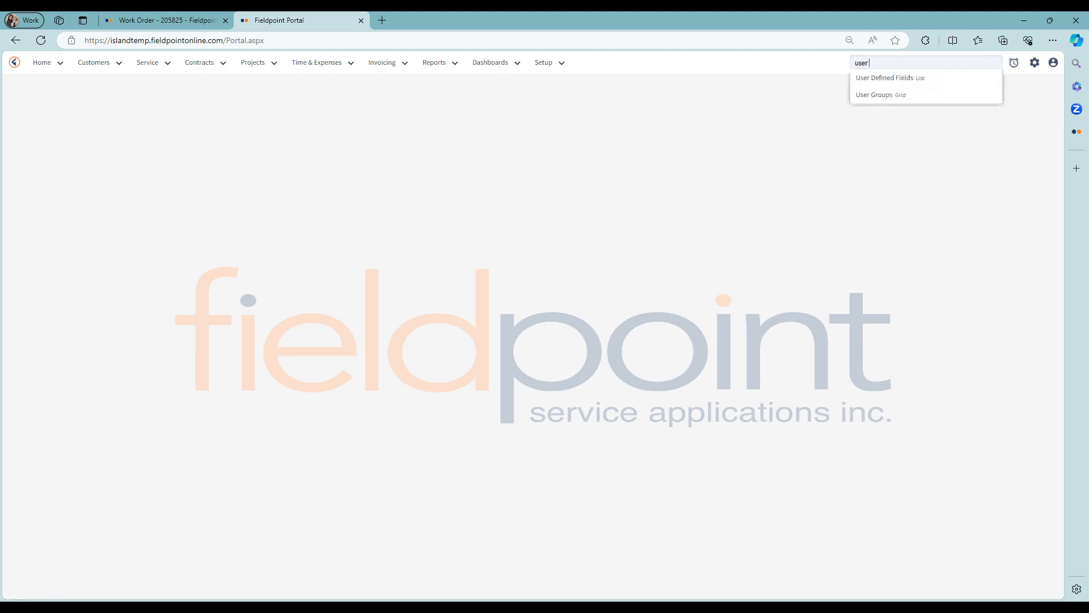
{"action": "left_click", "coordinate": [877, 78]}
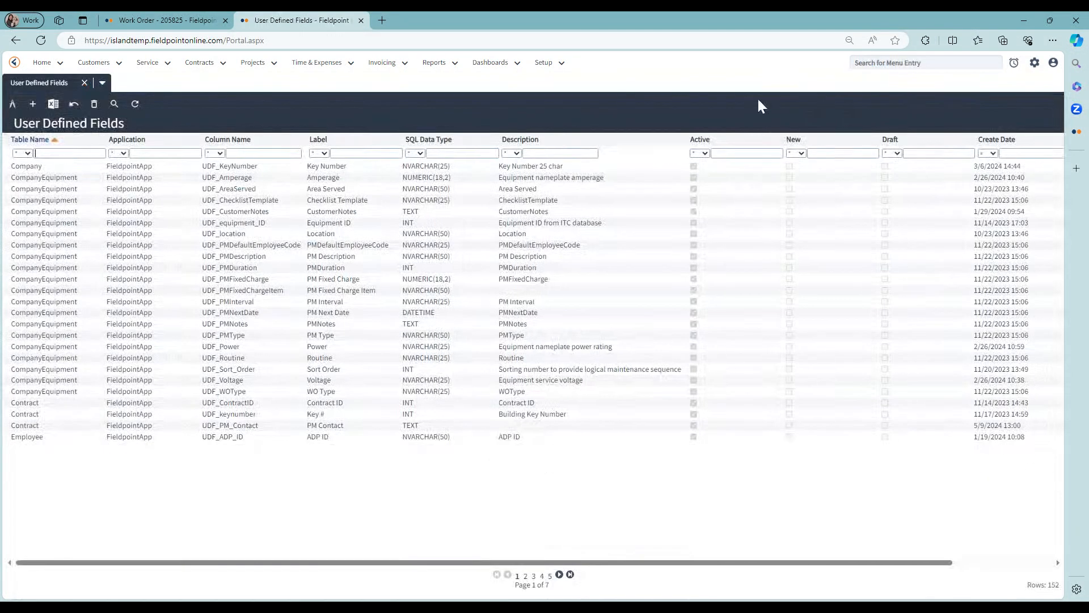
{"action": "left_click", "coordinate": [252, 153]}
{"action": "type", "text": "tag"}
{"action": "key", "text": "Return"}
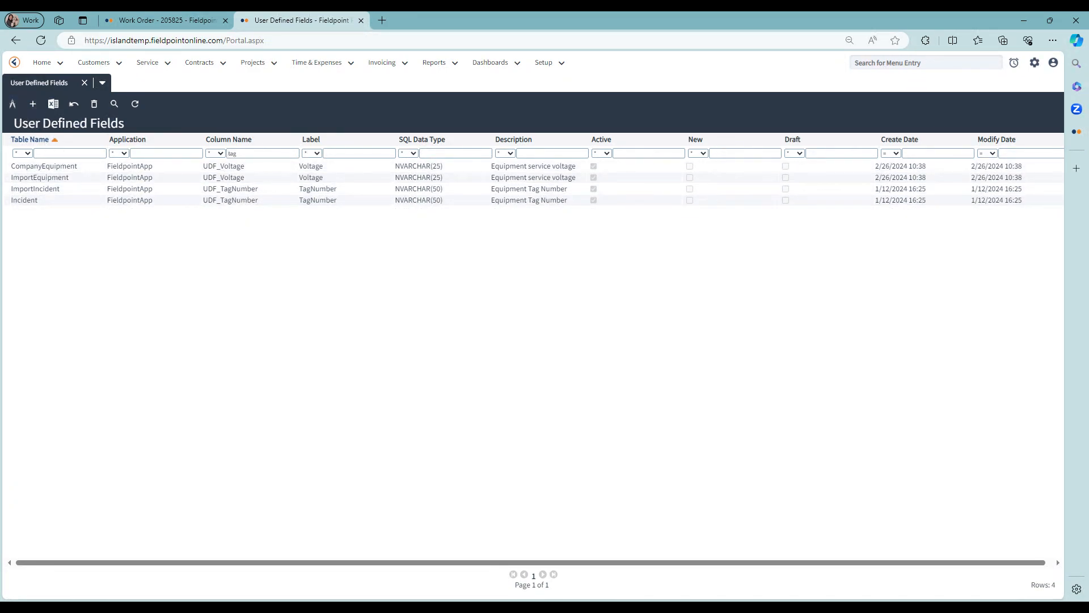
Step: Open the Incident UDF_TagNumber field definition and examine its details
{"action": "double_click", "coordinate": [56, 208]}
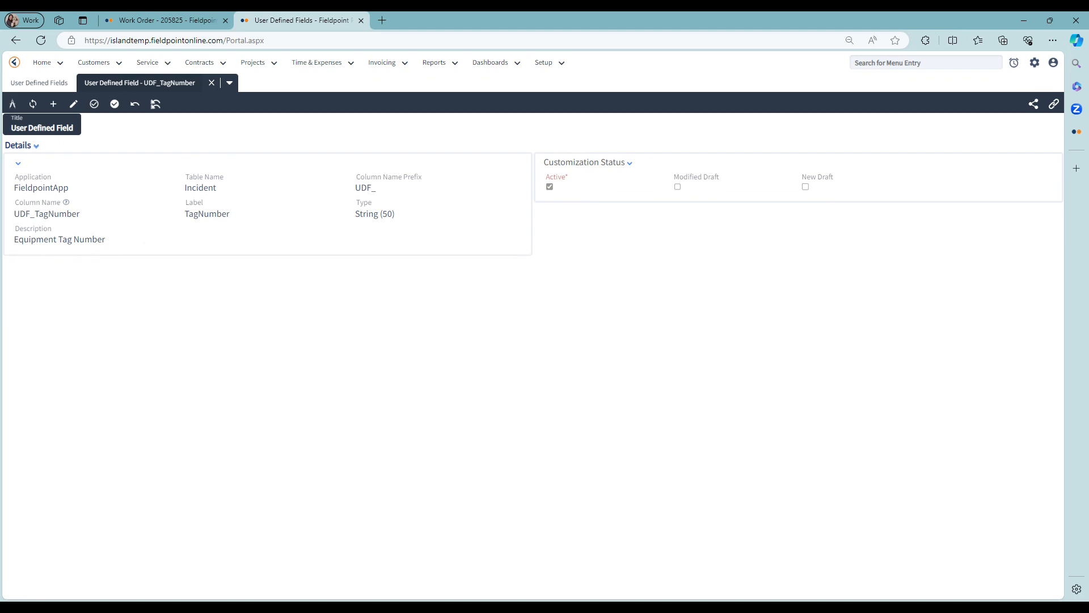
{"action": "left_click_drag", "start_coordinate": [20, 214], "coordinate": [35, 214]}
{"action": "left_click", "coordinate": [37, 215]}
{"action": "left_click_drag", "start_coordinate": [35, 213], "coordinate": [76, 213]}
{"action": "left_click", "coordinate": [203, 180]}
{"action": "left_click_drag", "start_coordinate": [34, 213], "coordinate": [80, 213]}
{"action": "left_click", "coordinate": [82, 215]}
{"action": "left_click_drag", "start_coordinate": [183, 214], "coordinate": [231, 214]}
{"action": "left_click", "coordinate": [354, 217]}
Step: Open Work Orders, switch to work order 205825, and put its form into design mode
{"action": "left_click", "coordinate": [146, 64]}
{"action": "left_click", "coordinate": [154, 97]}
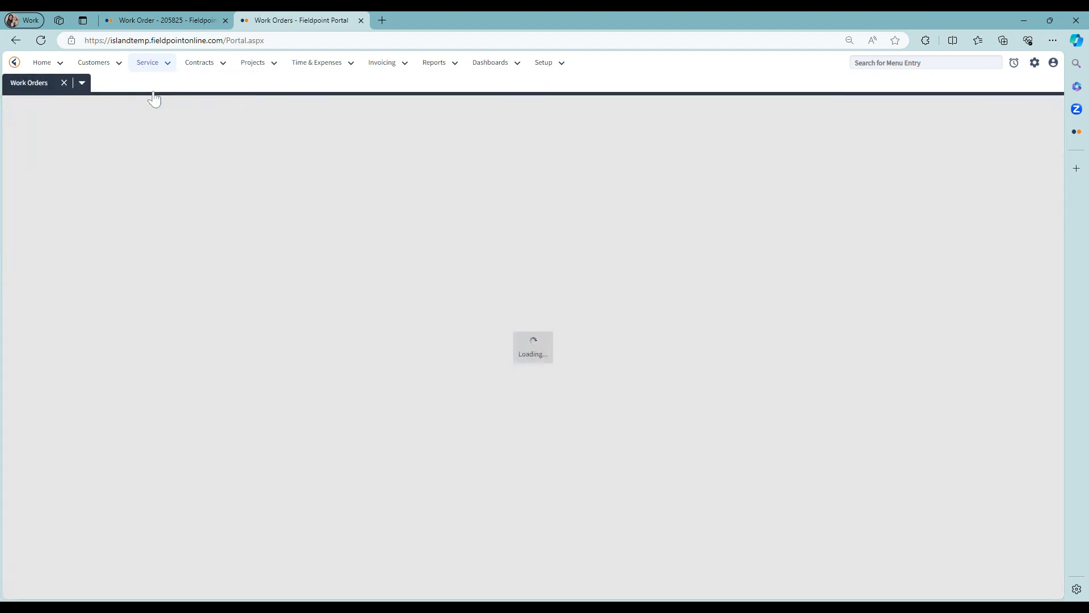
{"action": "left_click", "coordinate": [170, 20]}
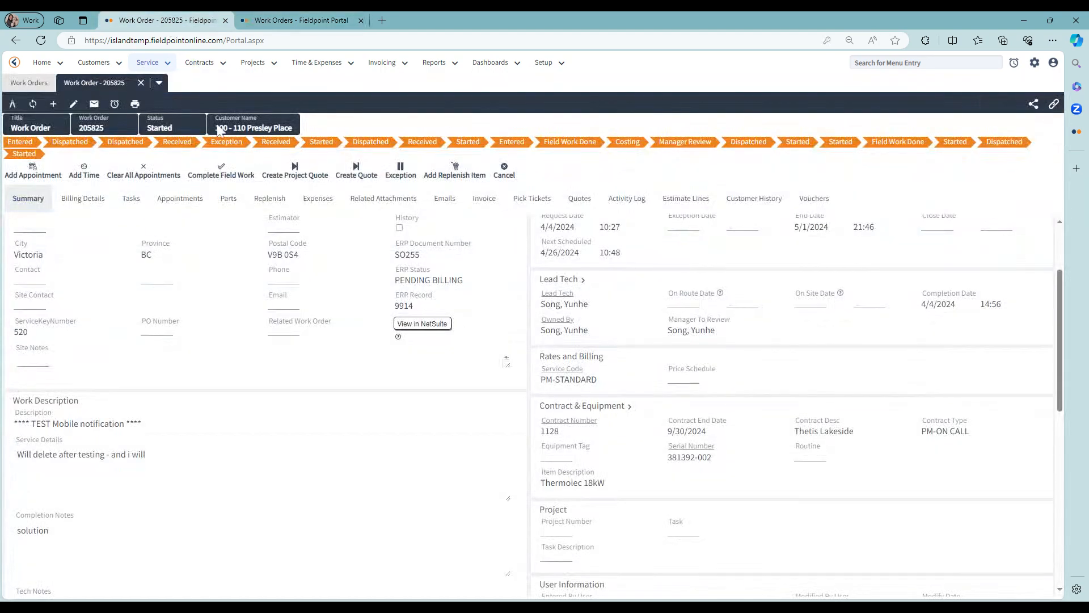
{"action": "left_click", "coordinate": [12, 106]}
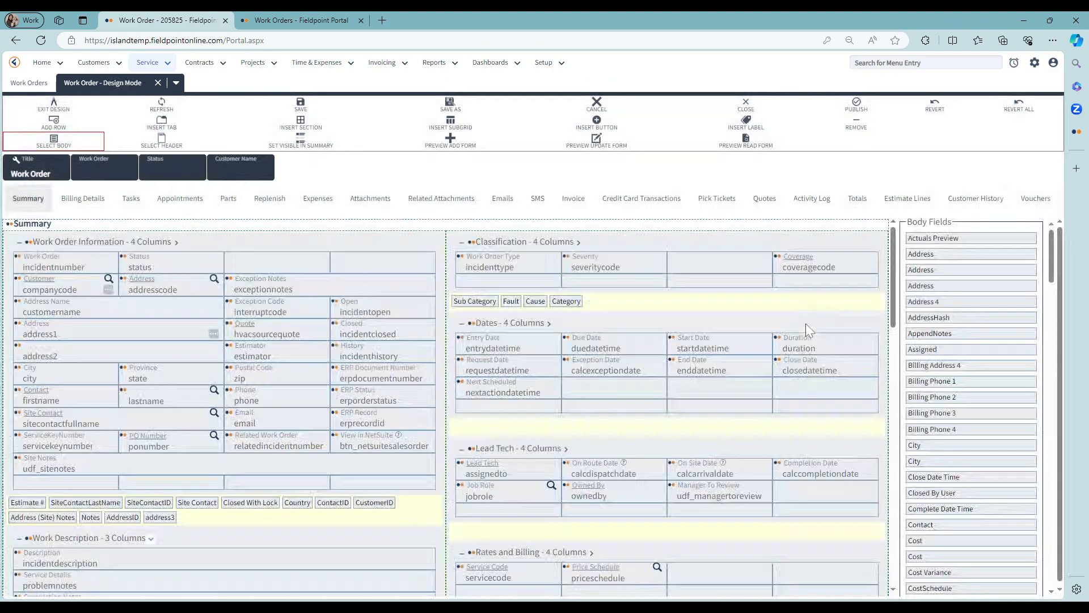
Step: Find the TagNumber body field and add it to the Contract & Equipment section
{"action": "key", "text": "ctrl+f"}
{"action": "type", "text": "tag"}
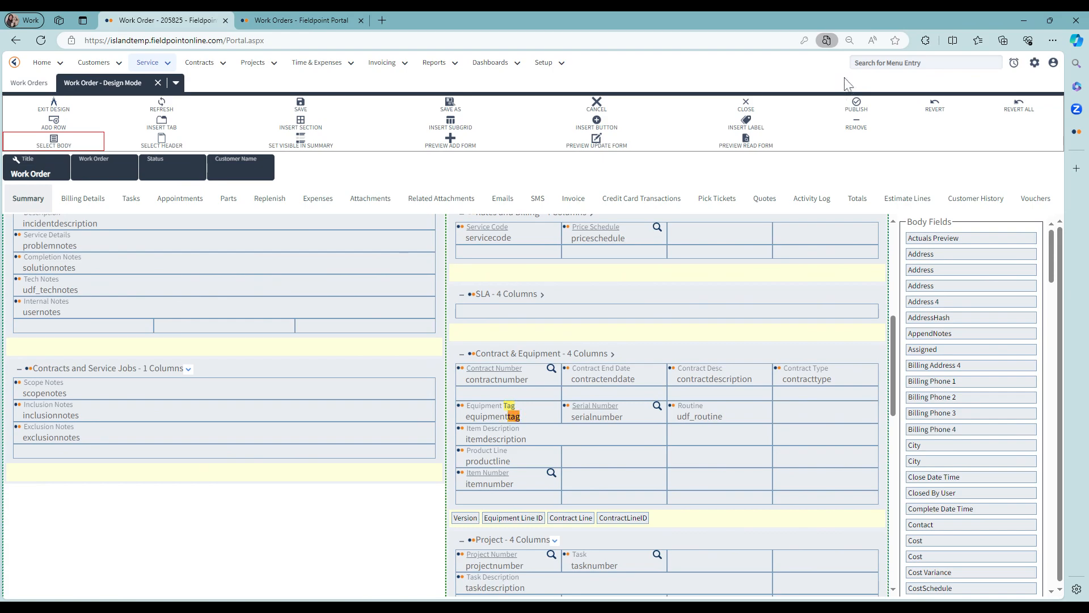
{"action": "key", "text": "Return"}
{"action": "key", "text": "Return"}
{"action": "key", "text": "Return"}
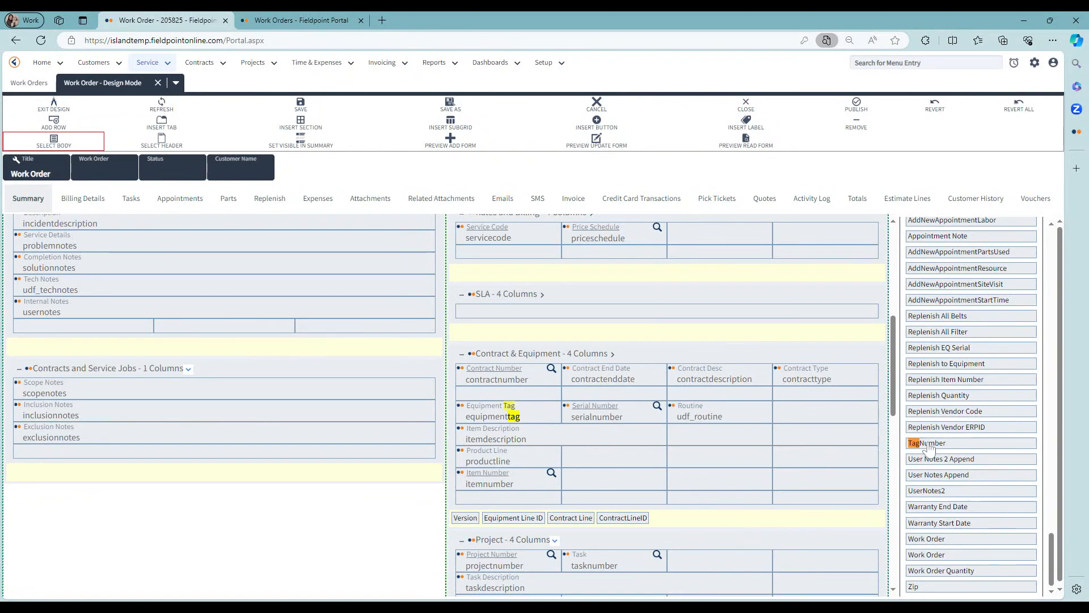
{"action": "left_click_drag", "start_coordinate": [927, 442], "coordinate": [498, 425]}
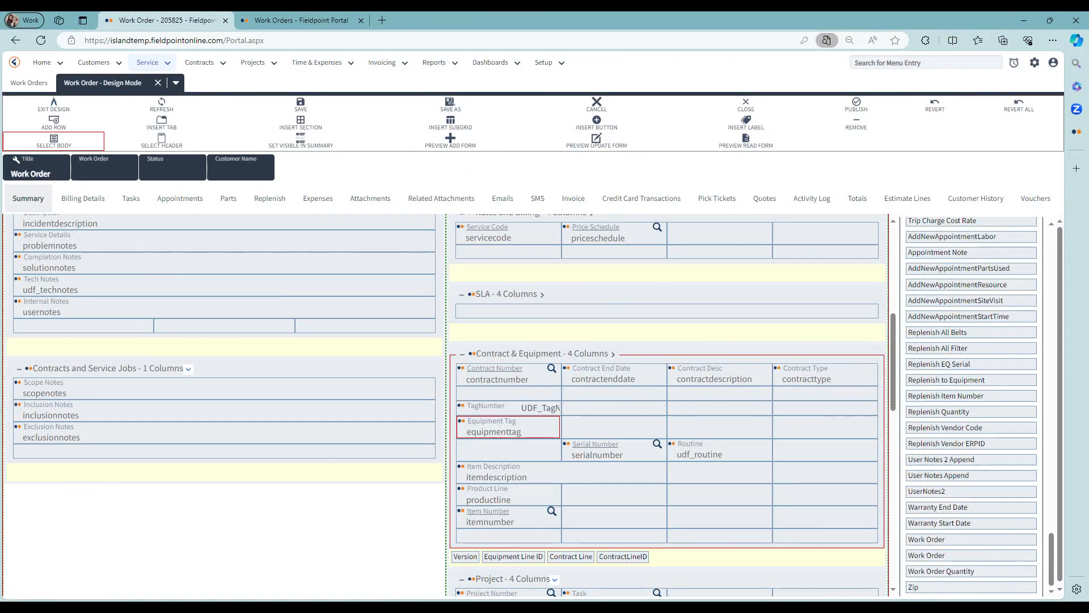
Step: Inspect the Equipment Tag field's design settings and form field record, then return to the form designer
{"action": "double_click", "coordinate": [466, 431]}
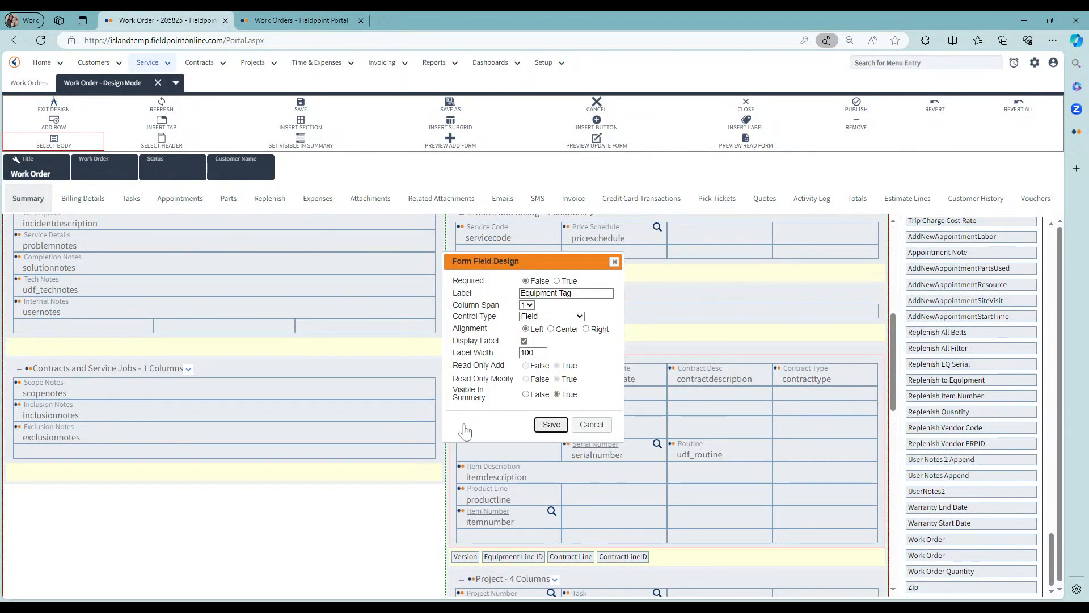
{"action": "left_click", "coordinate": [591, 425]}
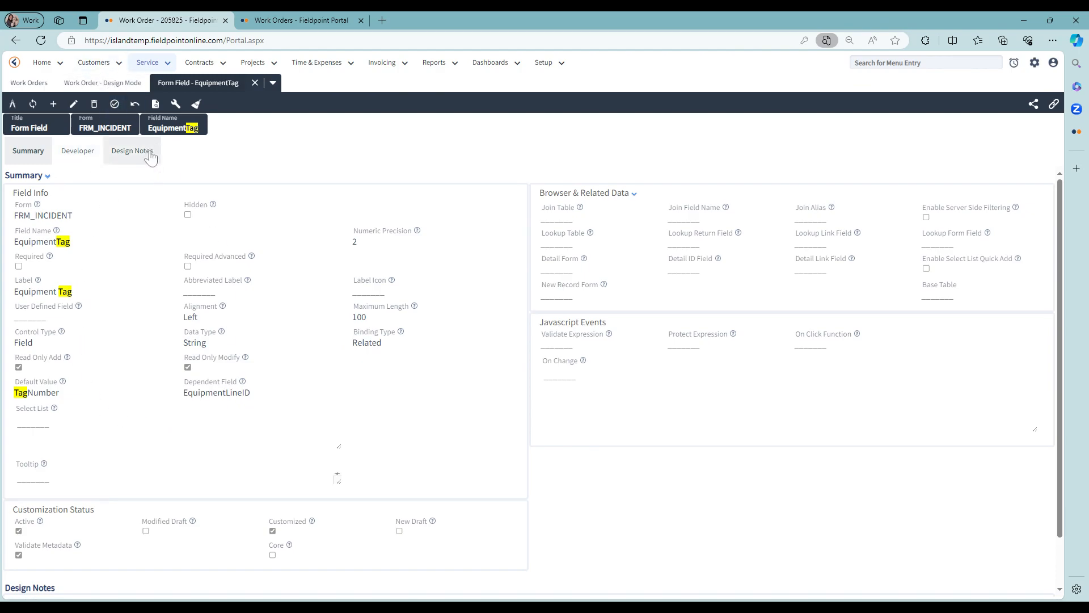
{"action": "double_click", "coordinate": [35, 242]}
{"action": "left_click", "coordinate": [117, 250]}
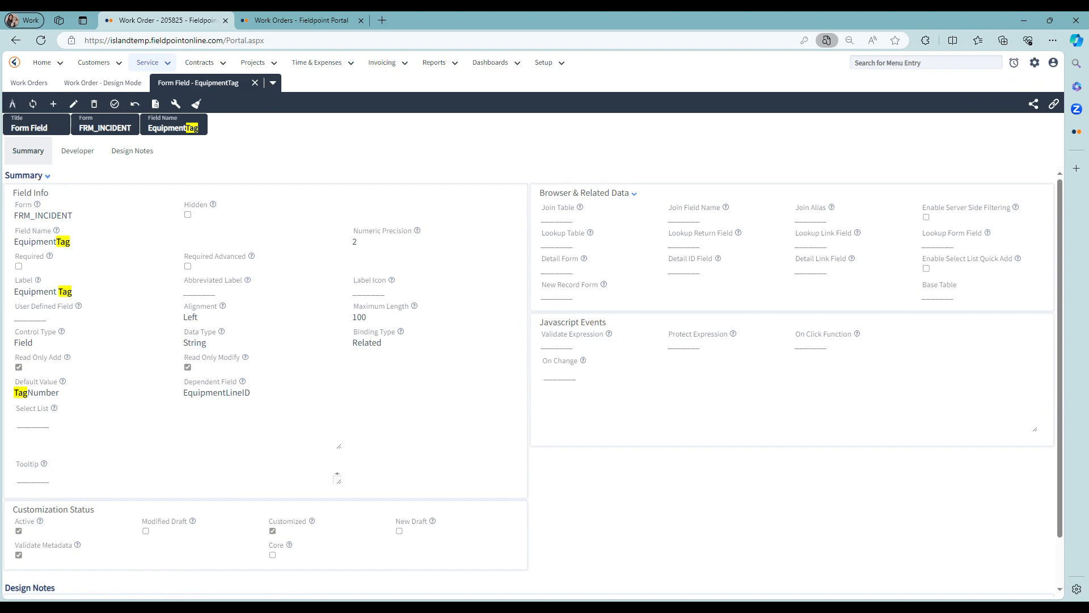
{"action": "mouse_move", "coordinate": [76, 307]}
{"action": "left_click", "coordinate": [254, 82]}
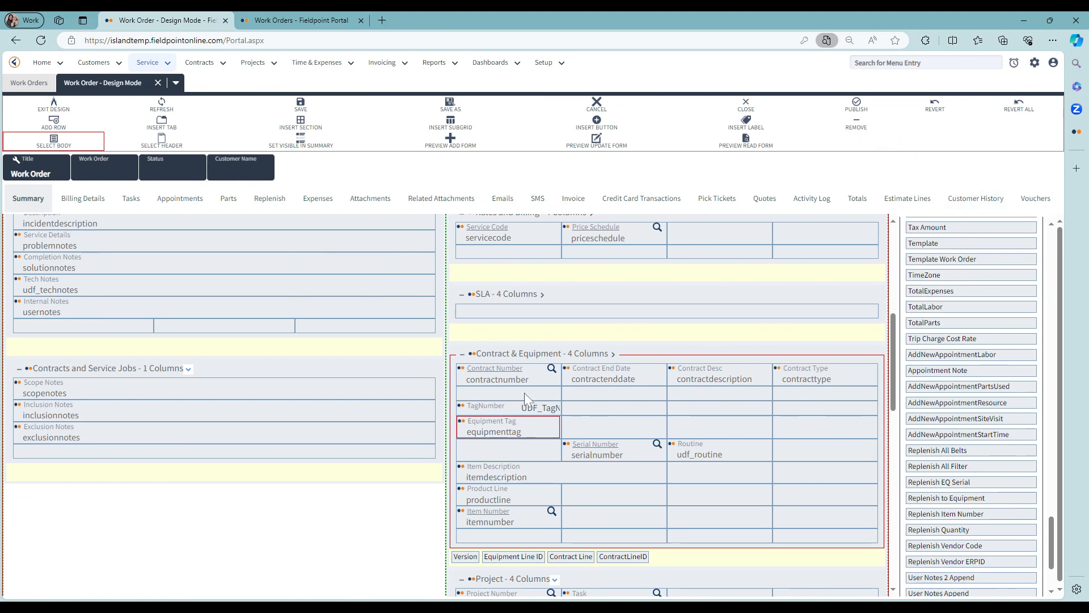
Step: Move the Equipment Tag field out of the section and place TagNumber in its row
{"action": "left_click_drag", "start_coordinate": [499, 428], "coordinate": [678, 557]}
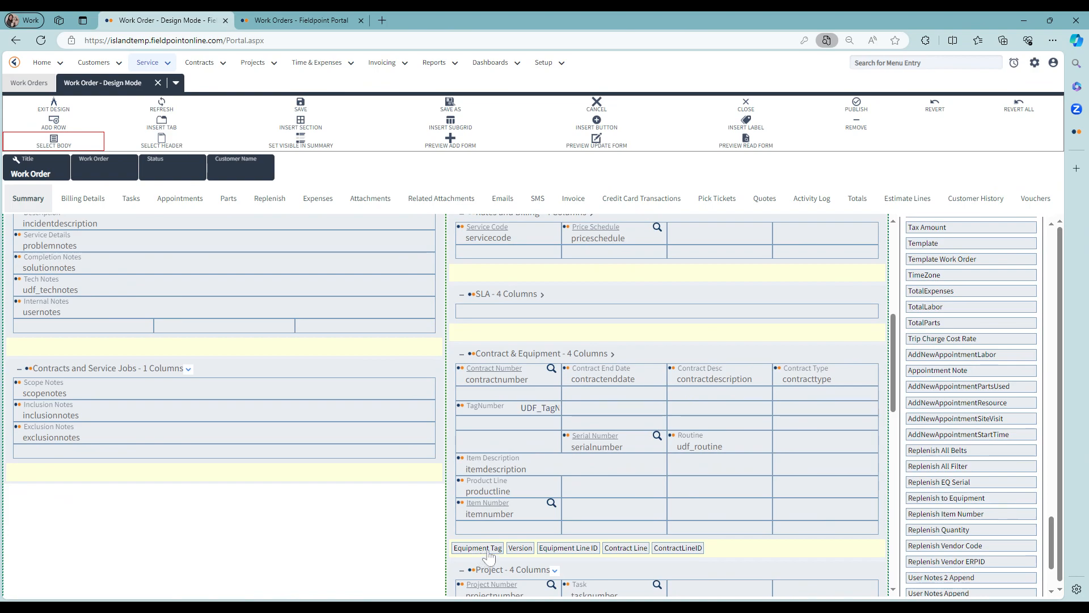
{"action": "left_click_drag", "start_coordinate": [482, 406], "coordinate": [493, 434]}
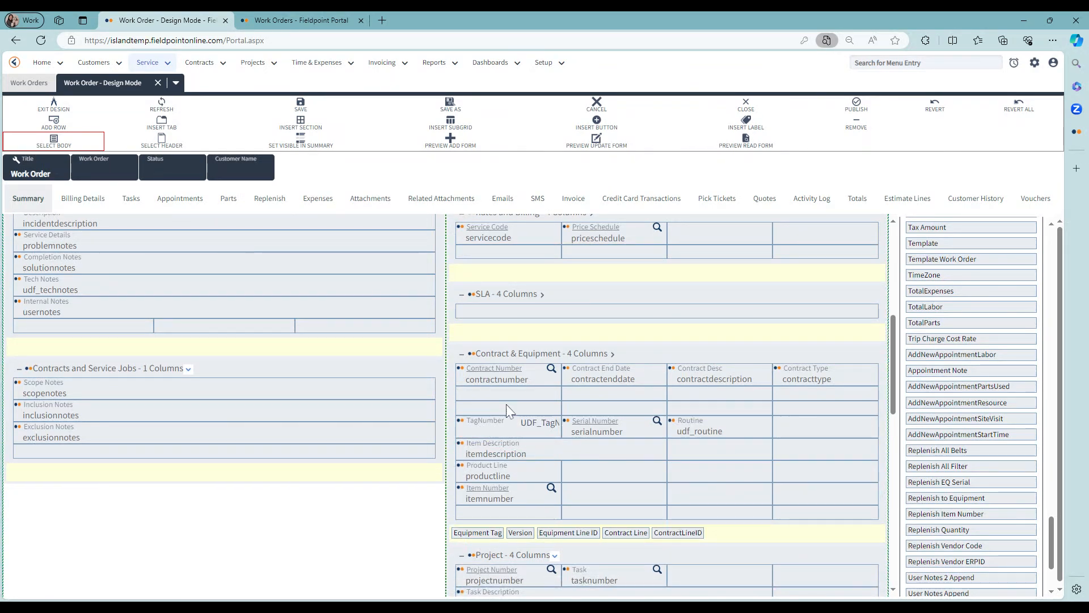
Step: Remove the two empty rows from the Contract & Equipment section
{"action": "left_click", "coordinate": [534, 409]}
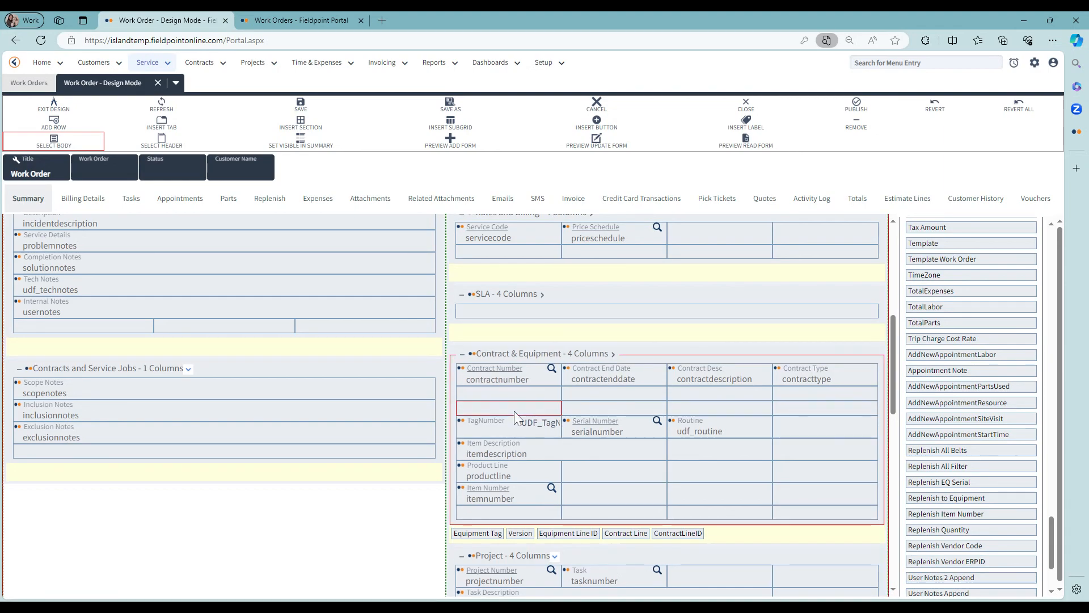
{"action": "left_click", "coordinate": [858, 126]}
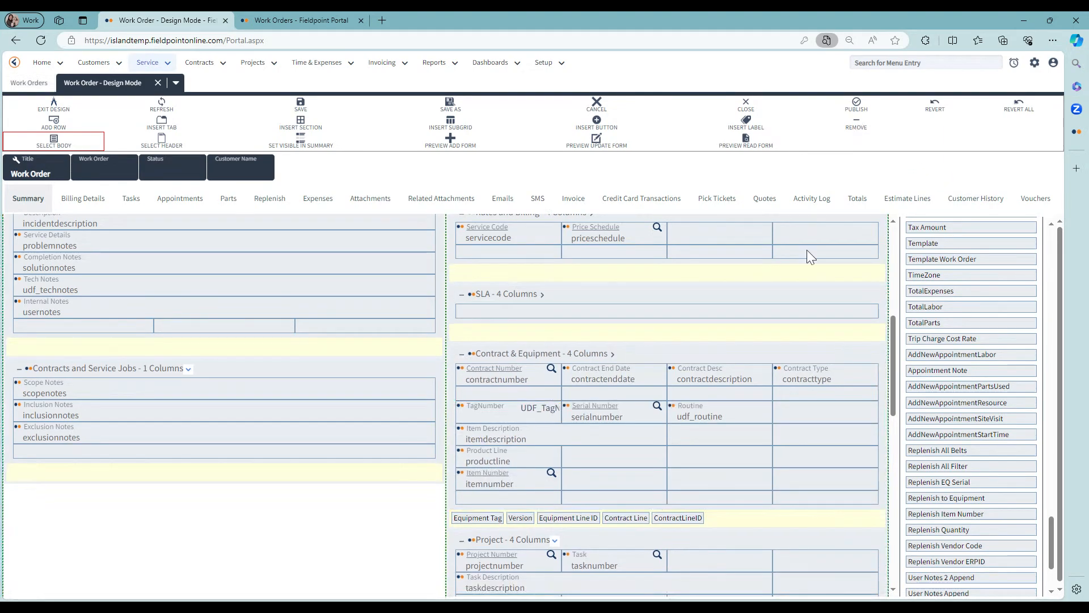
{"action": "left_click", "coordinate": [512, 396]}
{"action": "left_click", "coordinate": [856, 126]}
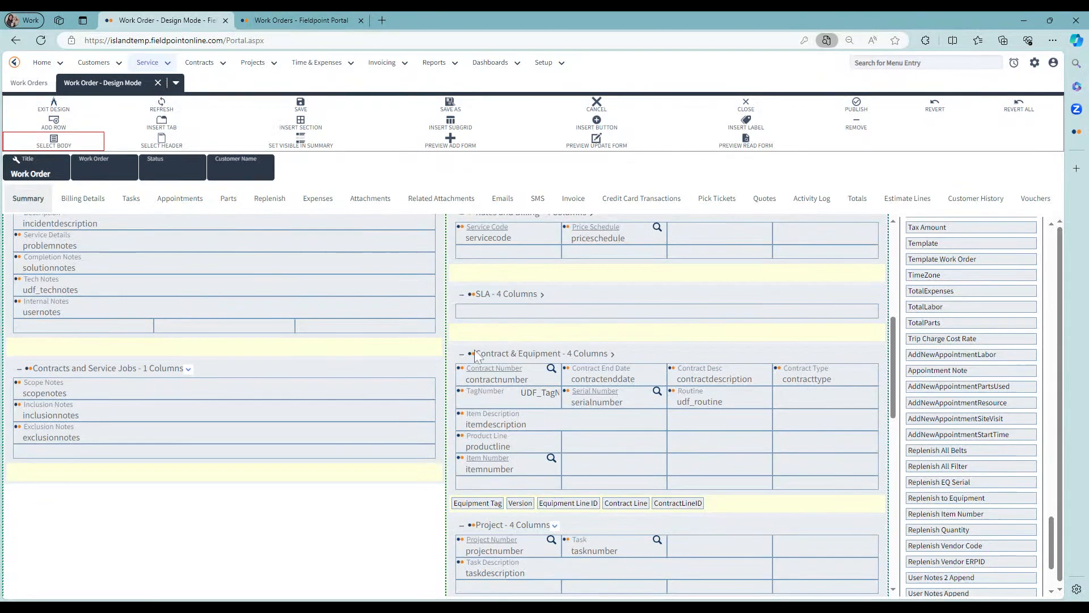
{"action": "left_click", "coordinate": [486, 367]}
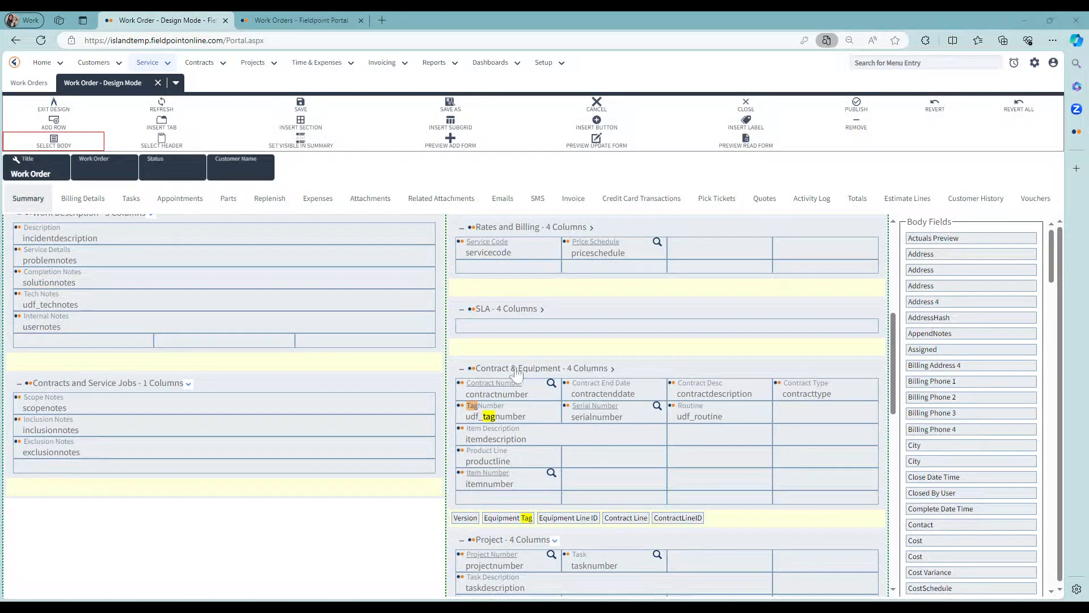
Step: Publish the Work Order form design
{"action": "left_click", "coordinate": [860, 106]}
{"action": "left_click", "coordinate": [582, 122]}
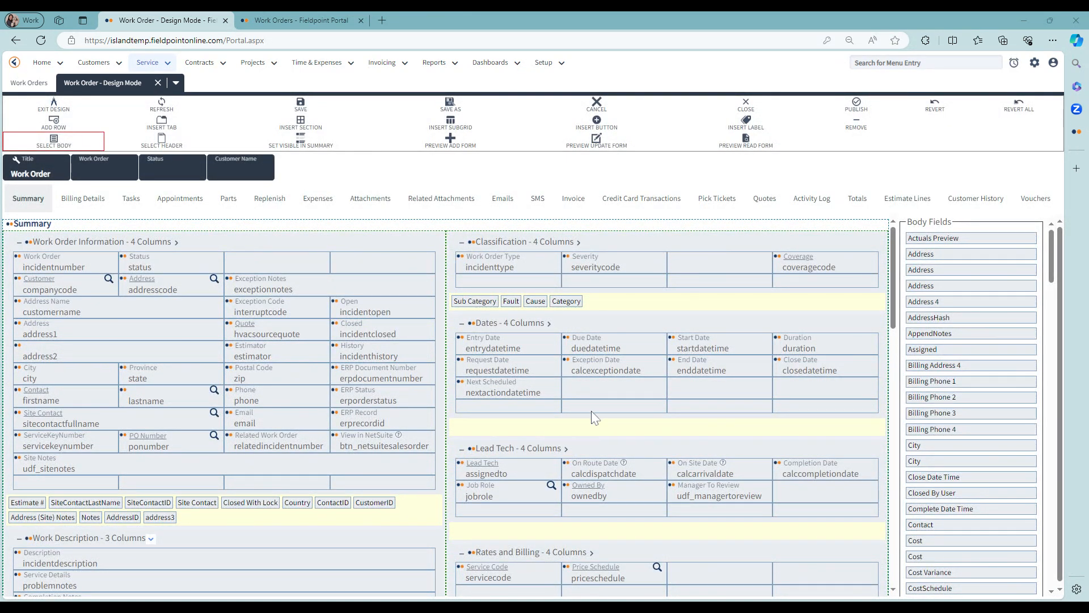
{"action": "left_click_drag", "start_coordinate": [895, 278], "coordinate": [891, 335]}
{"action": "scroll", "coordinate": [468, 322], "scroll_direction": "down", "scroll_amount": 4}
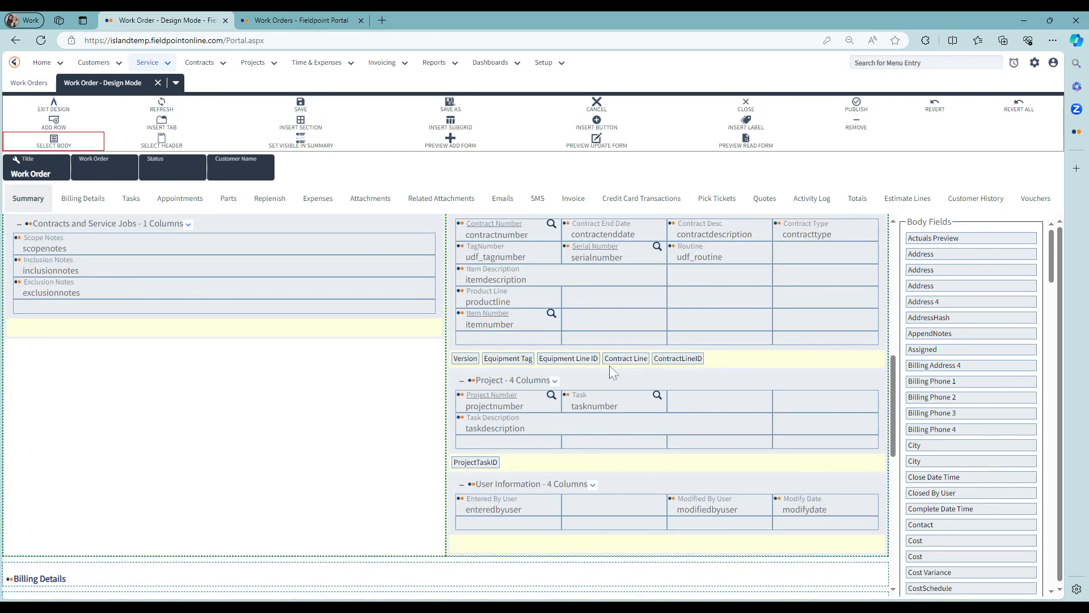
{"action": "scroll", "coordinate": [612, 372], "scroll_direction": "up", "scroll_amount": 1}
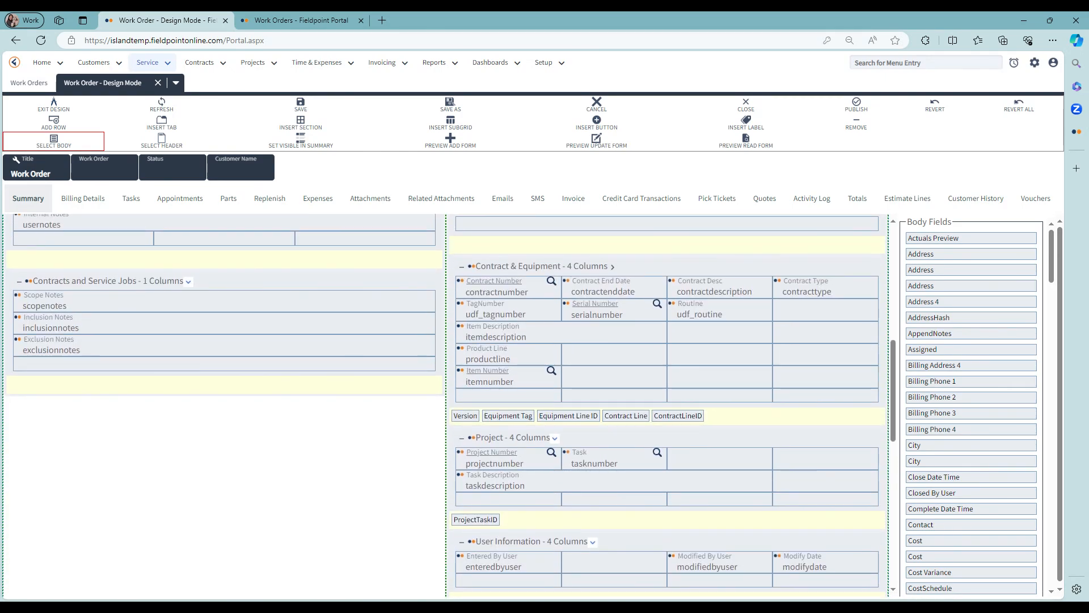
Step: Open the Equipment Line ID field and examine its join table, join field name and developer settings
{"action": "double_click", "coordinate": [569, 415]}
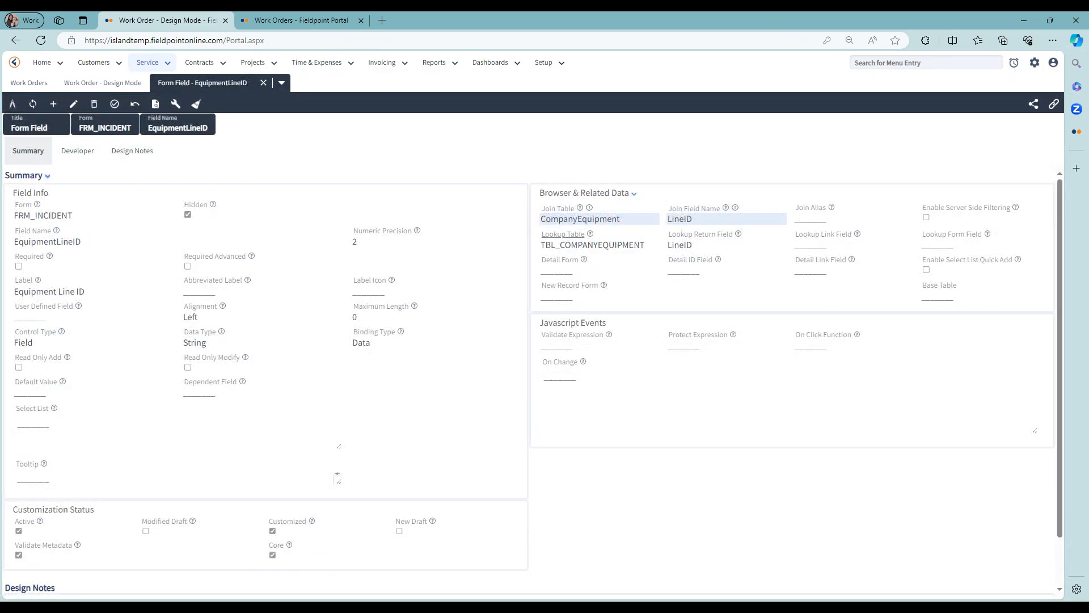
{"action": "left_click_drag", "start_coordinate": [541, 219], "coordinate": [621, 219]}
{"action": "left_click_drag", "start_coordinate": [694, 219], "coordinate": [665, 227]}
{"action": "left_click_drag", "start_coordinate": [621, 219], "coordinate": [540, 225]}
{"action": "left_click", "coordinate": [693, 220]}
{"action": "left_click_drag", "start_coordinate": [622, 219], "coordinate": [538, 228]}
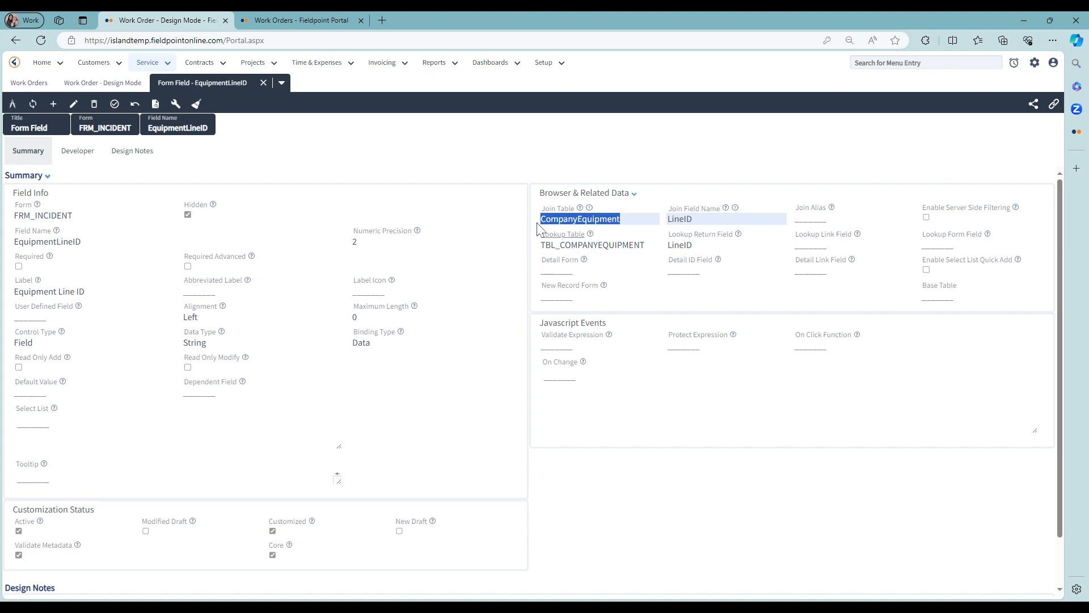
{"action": "left_click_drag", "start_coordinate": [693, 220], "coordinate": [663, 224]}
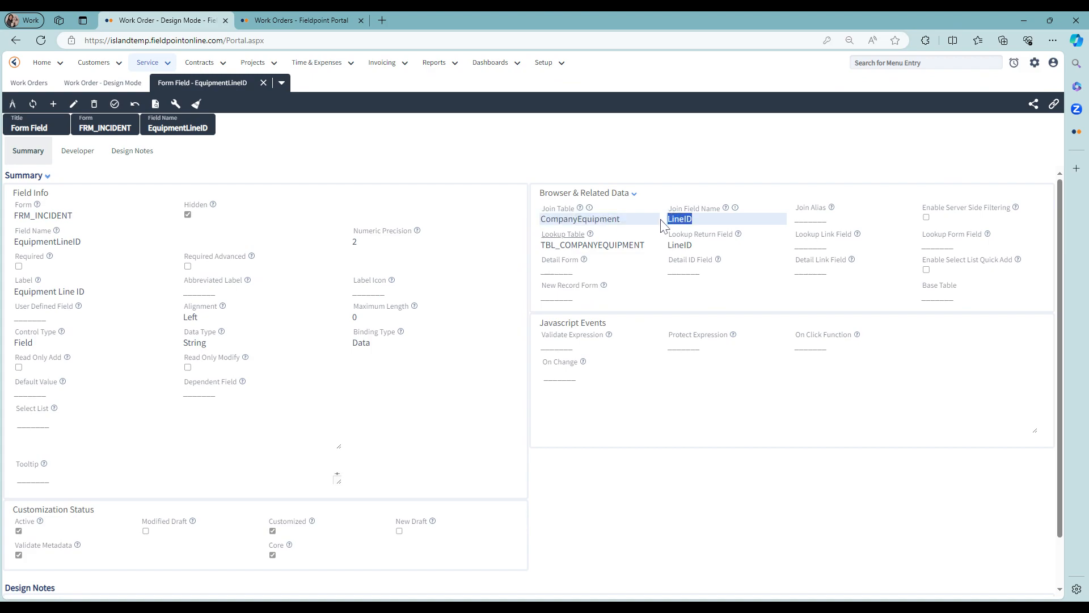
{"action": "left_click", "coordinate": [315, 258]}
{"action": "left_click_drag", "start_coordinate": [693, 219], "coordinate": [666, 221]}
{"action": "left_click_drag", "start_coordinate": [14, 242], "coordinate": [81, 241]}
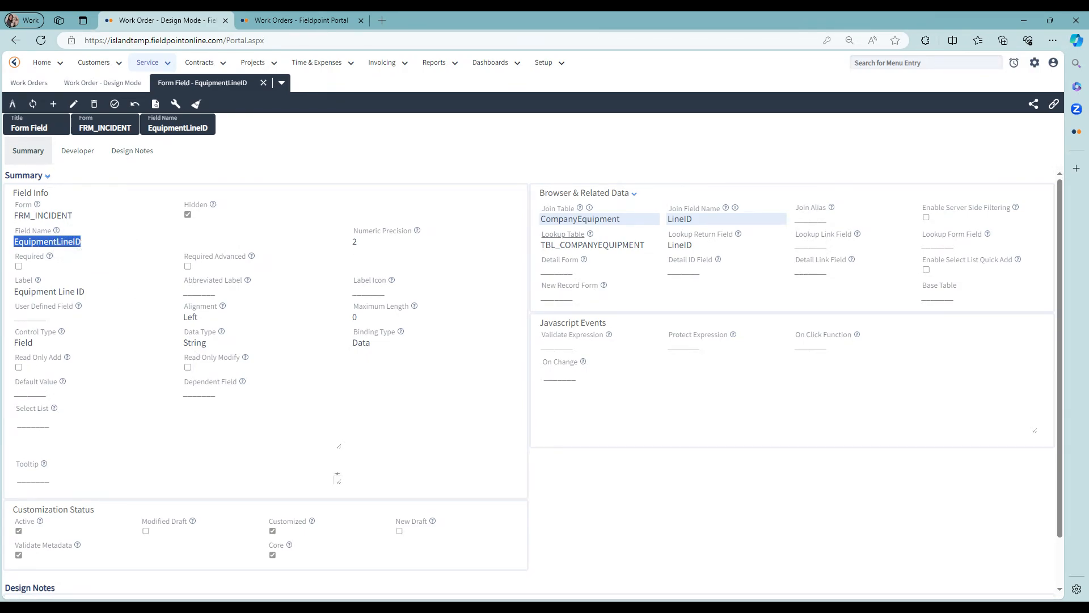
{"action": "left_click", "coordinate": [589, 220]}
{"action": "double_click", "coordinate": [680, 219]}
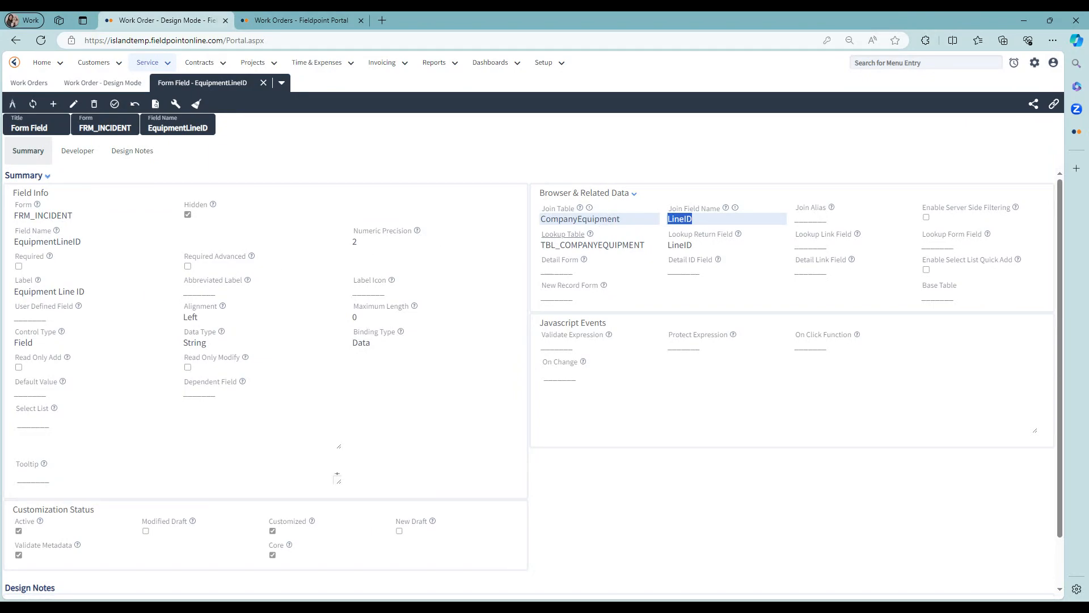
{"action": "left_click_drag", "start_coordinate": [546, 219], "coordinate": [621, 218]}
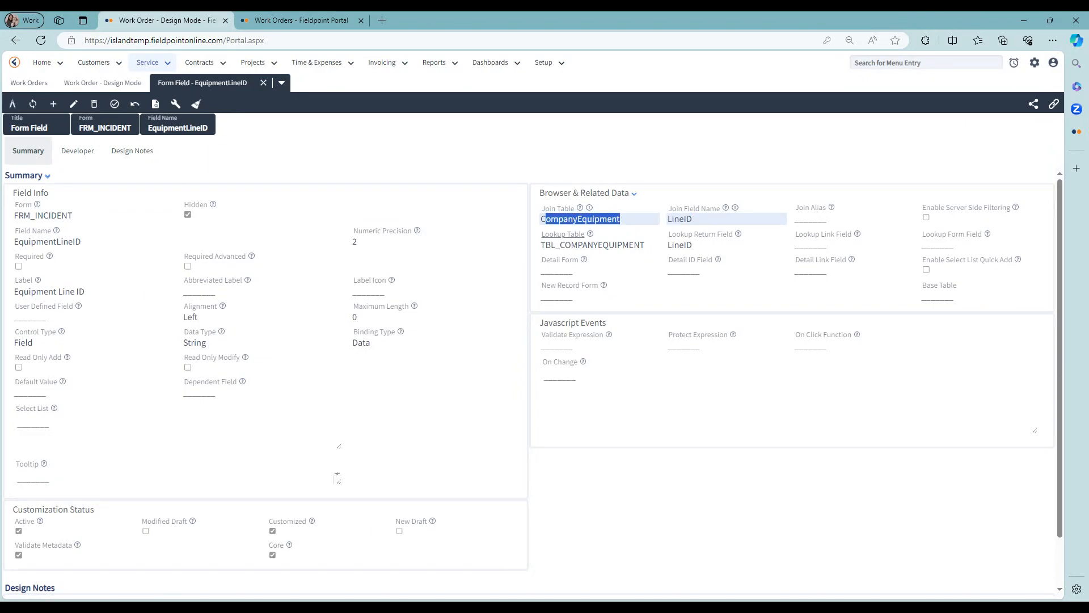
{"action": "left_click", "coordinate": [620, 219]}
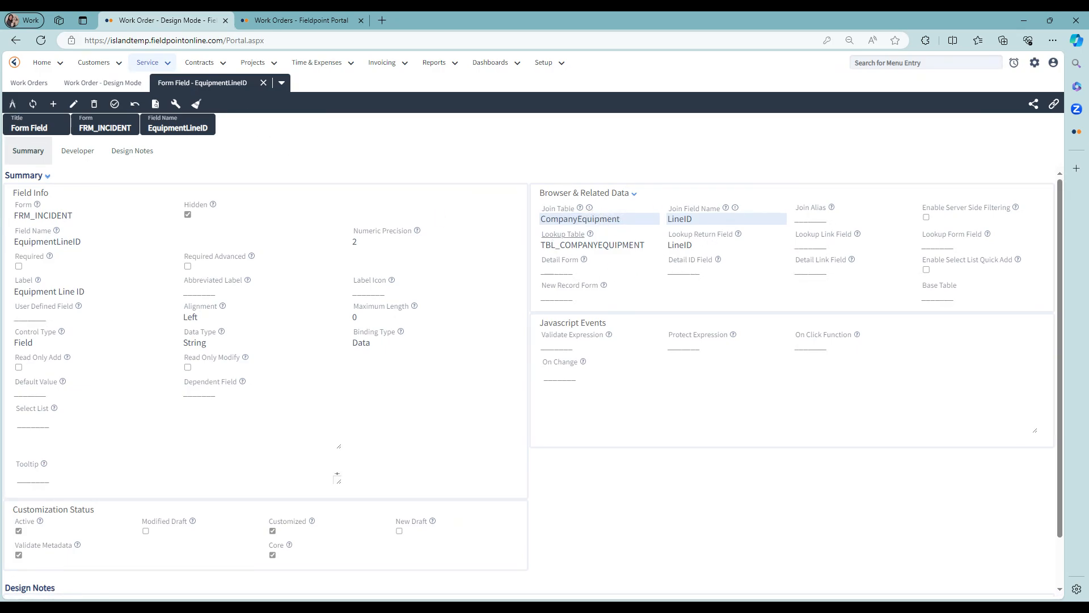
{"action": "left_click", "coordinate": [95, 168]}
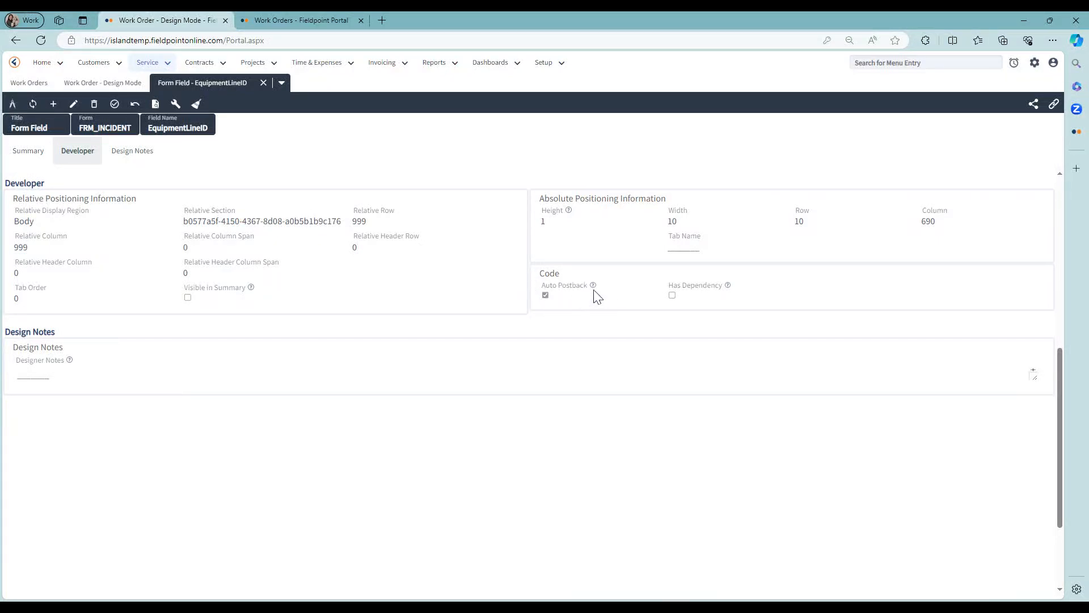
{"action": "mouse_move", "coordinate": [594, 286]}
Step: Edit the UDF_TagNumber form field, setting Dependent Field to EquipmentLineID and Default Value to TagNumber
{"action": "left_click", "coordinate": [263, 83]}
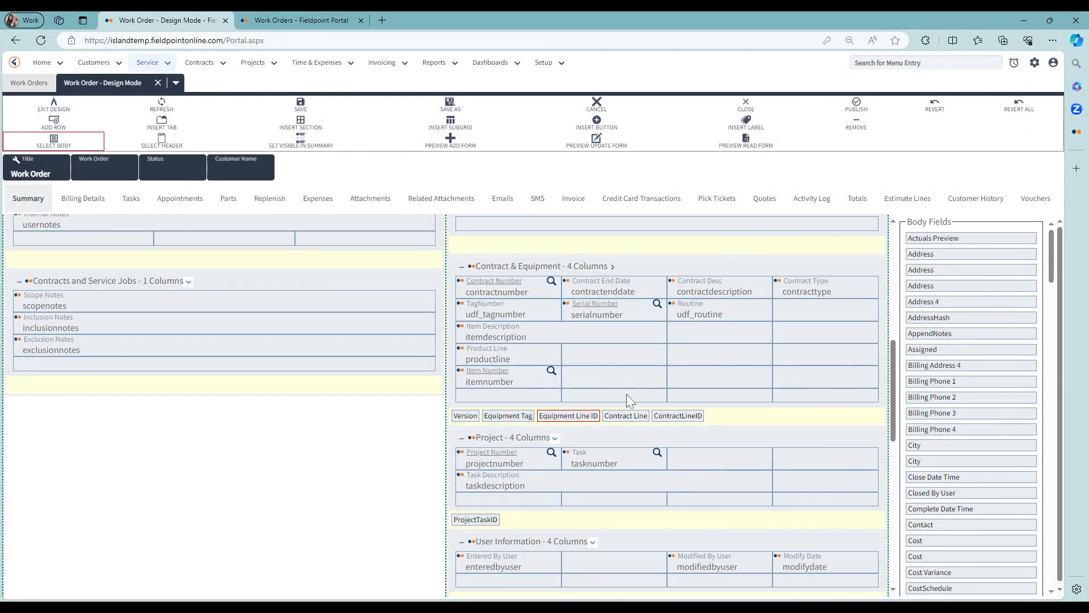
{"action": "double_click", "coordinate": [496, 310]}
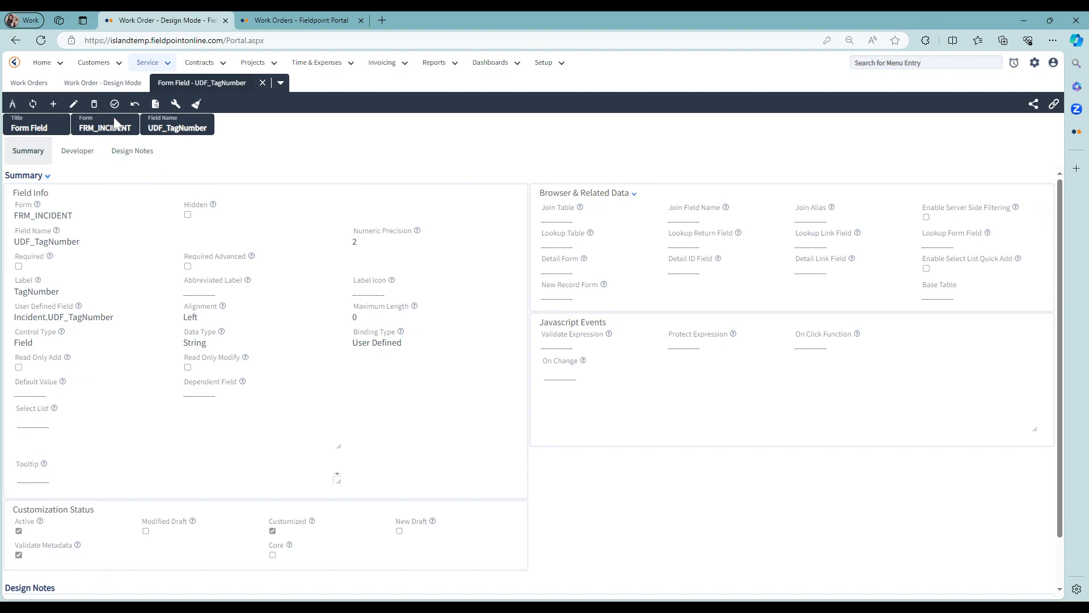
{"action": "left_click", "coordinate": [74, 104]}
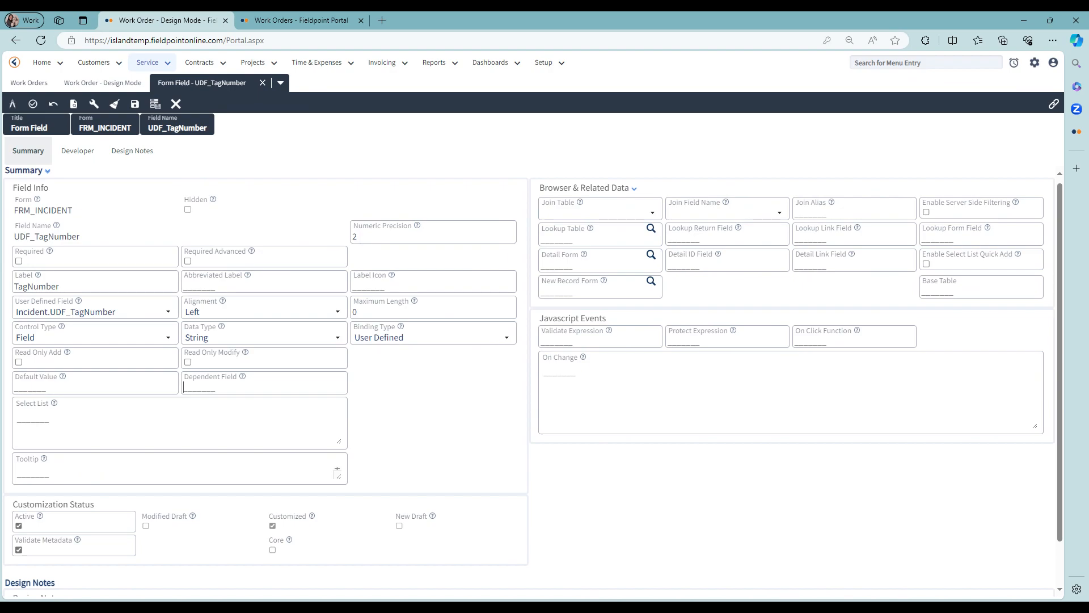
{"action": "type", "text": "EquipmentLineID"}
{"action": "left_click", "coordinate": [108, 388]}
{"action": "type", "text": "TagNumber"}
{"action": "left_click_drag", "start_coordinate": [251, 388], "coordinate": [183, 388]}
{"action": "left_click", "coordinate": [60, 387]}
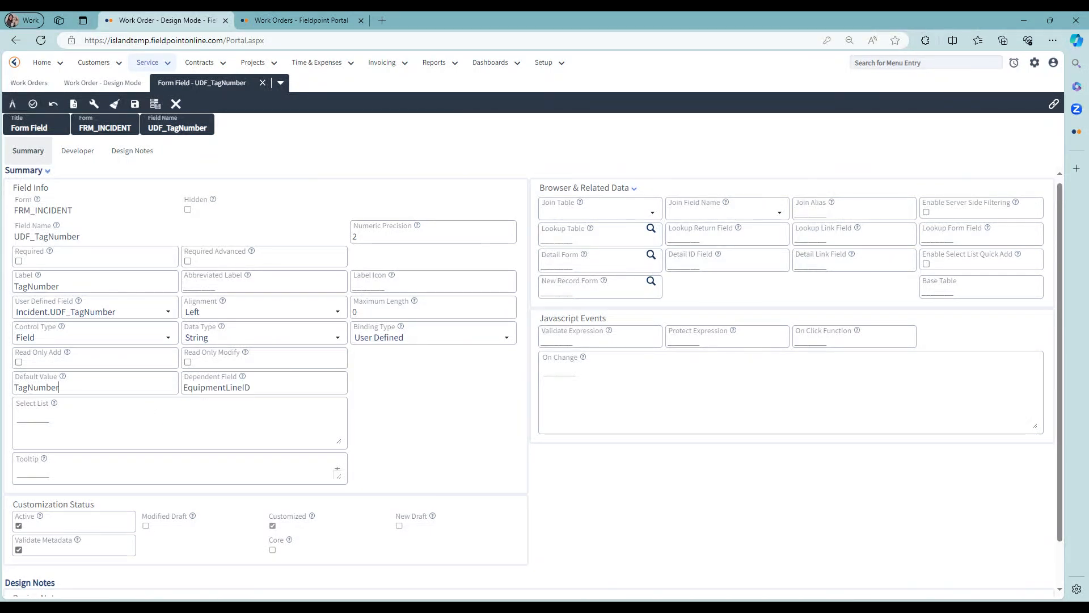
Step: Make the UDF_TagNumber field read-only on add and on modify, then save the form field
{"action": "left_click_drag", "start_coordinate": [61, 387], "coordinate": [9, 387]}
{"action": "left_click", "coordinate": [121, 357]}
{"action": "double_click", "coordinate": [38, 388]}
{"action": "left_click_drag", "start_coordinate": [251, 388], "coordinate": [178, 397]}
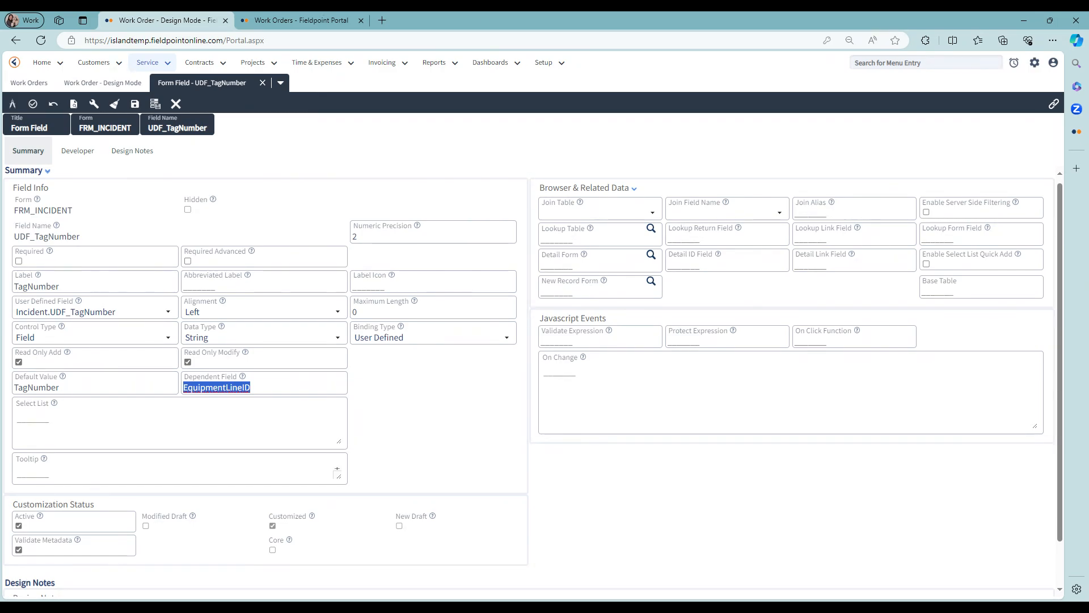
{"action": "left_click", "coordinate": [134, 104]}
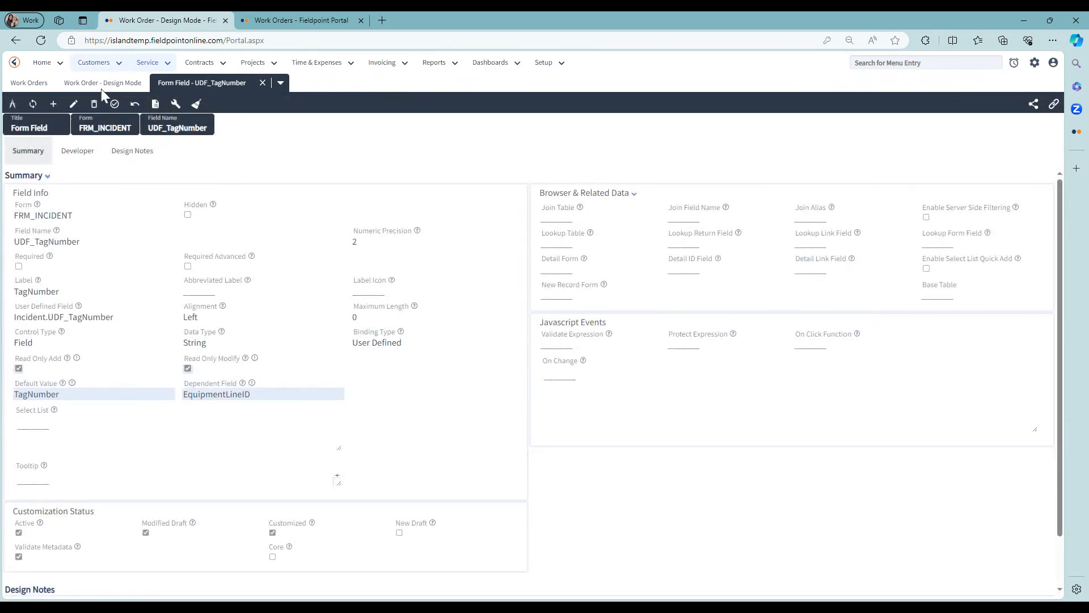
Step: Publish the UDF_TagNumber form field change and close its tab
{"action": "left_click", "coordinate": [114, 105]}
{"action": "left_click", "coordinate": [584, 122]}
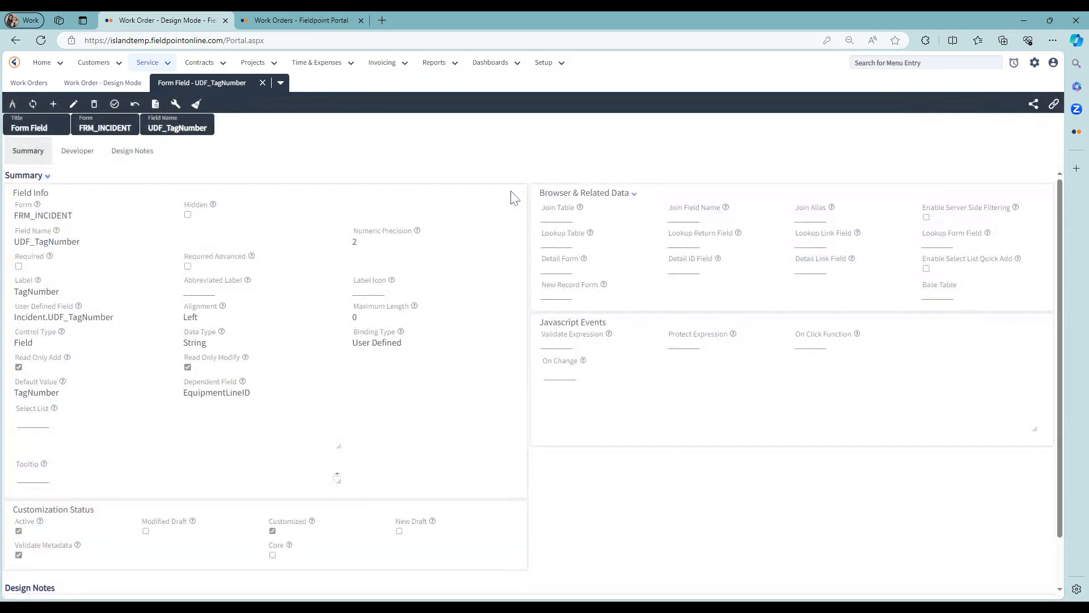
{"action": "left_click", "coordinate": [262, 83]}
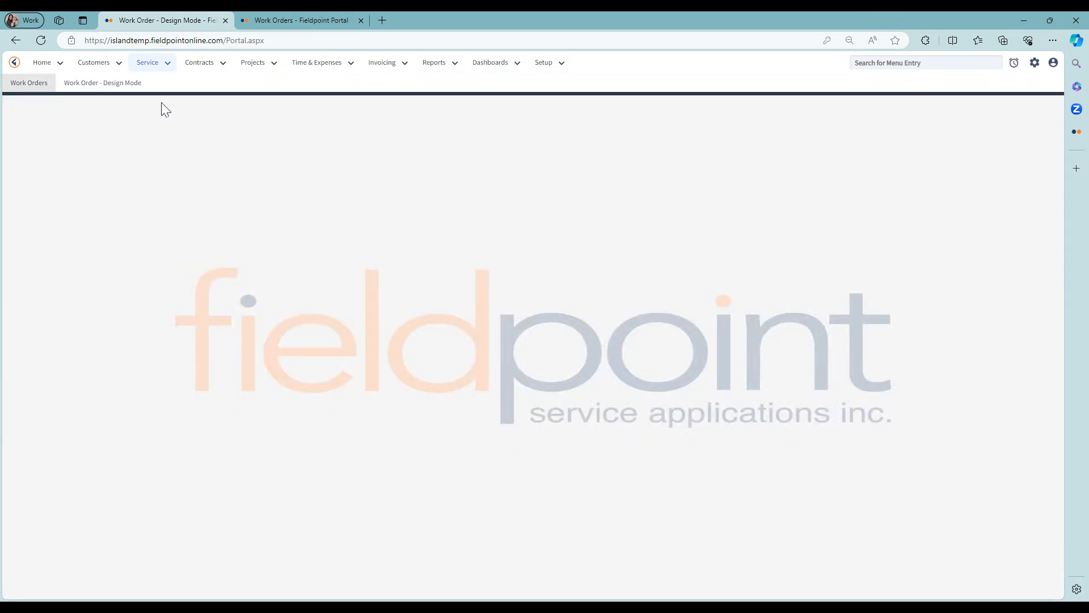
Step: Close the design mode tab, open work order 205825 and switch it to edit mode
{"action": "left_click", "coordinate": [158, 83]}
{"action": "double_click", "coordinate": [120, 178]}
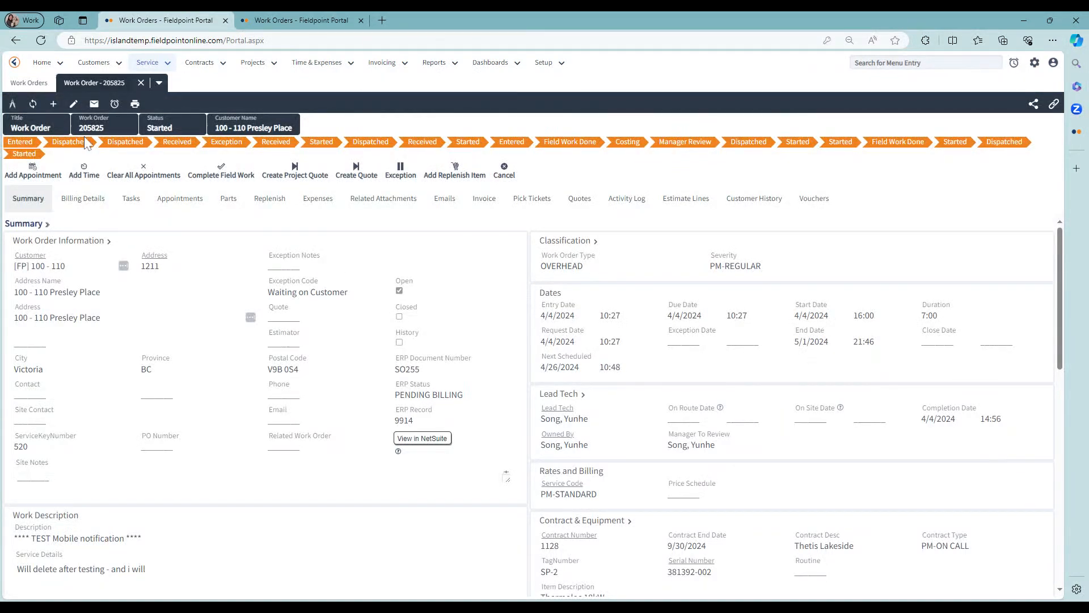
{"action": "left_click", "coordinate": [72, 106]}
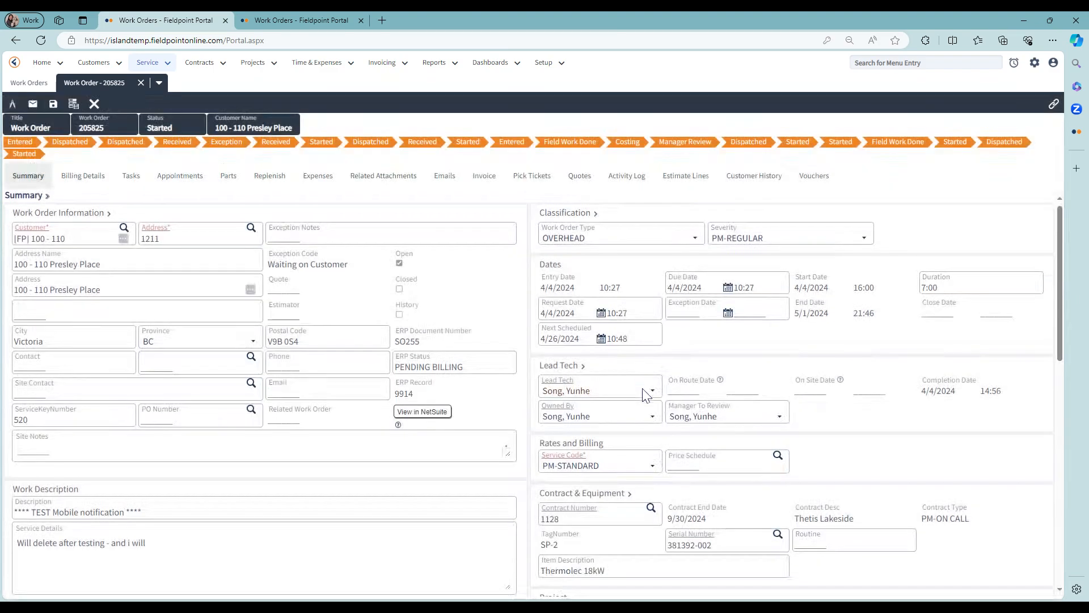
Step: Choose the EF-3 Exhaust Fan equipment through the serial number lookup and save the work order
{"action": "scroll", "coordinate": [704, 429], "scroll_direction": "down", "scroll_amount": 3}
{"action": "left_click", "coordinate": [778, 413]}
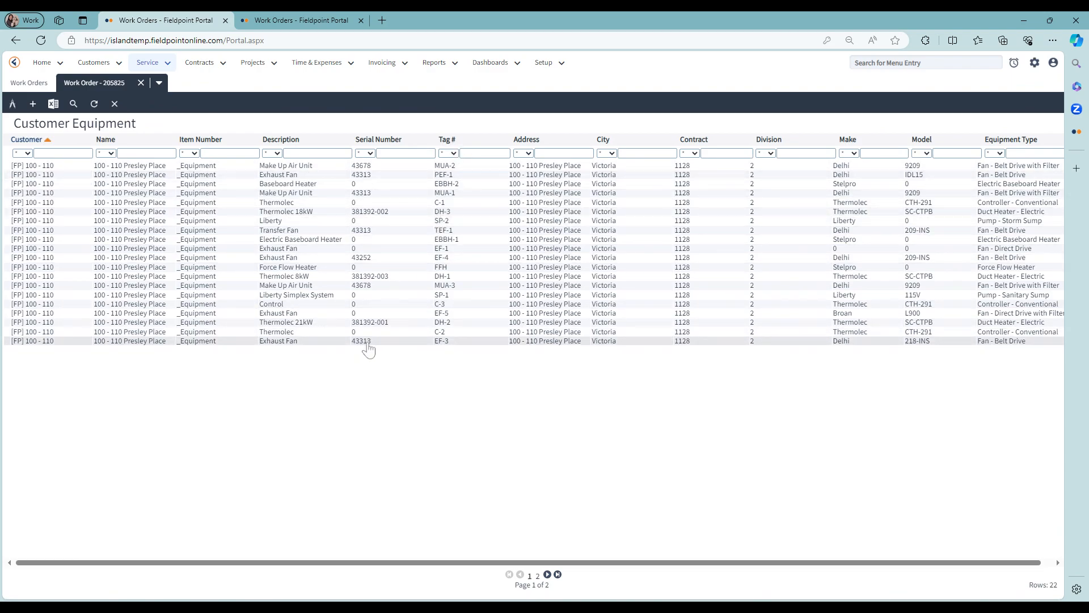
{"action": "double_click", "coordinate": [440, 343]}
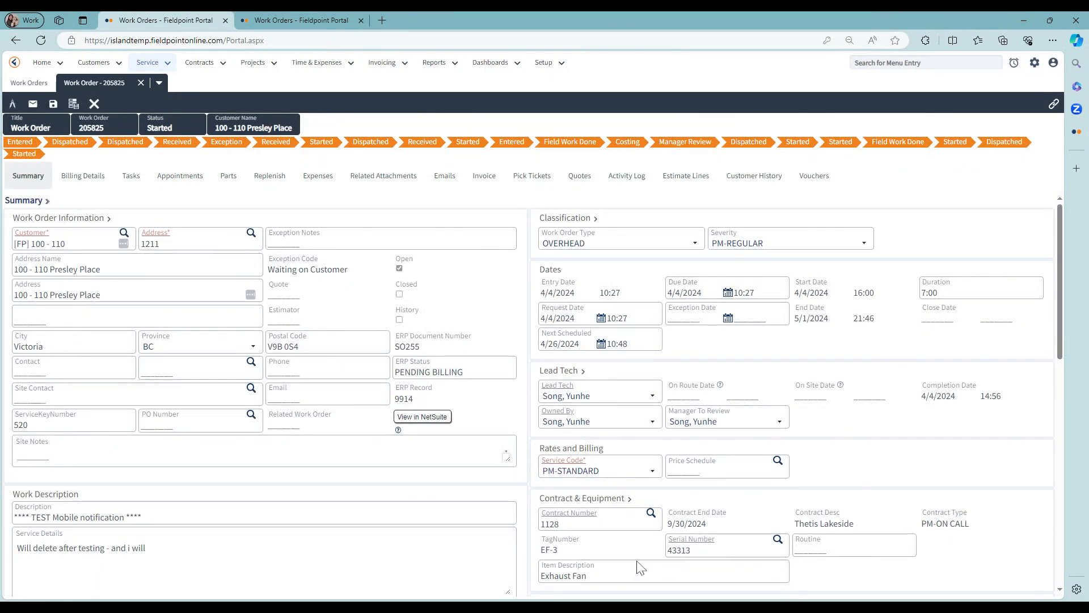
{"action": "scroll", "coordinate": [533, 397], "scroll_direction": "down", "scroll_amount": 1}
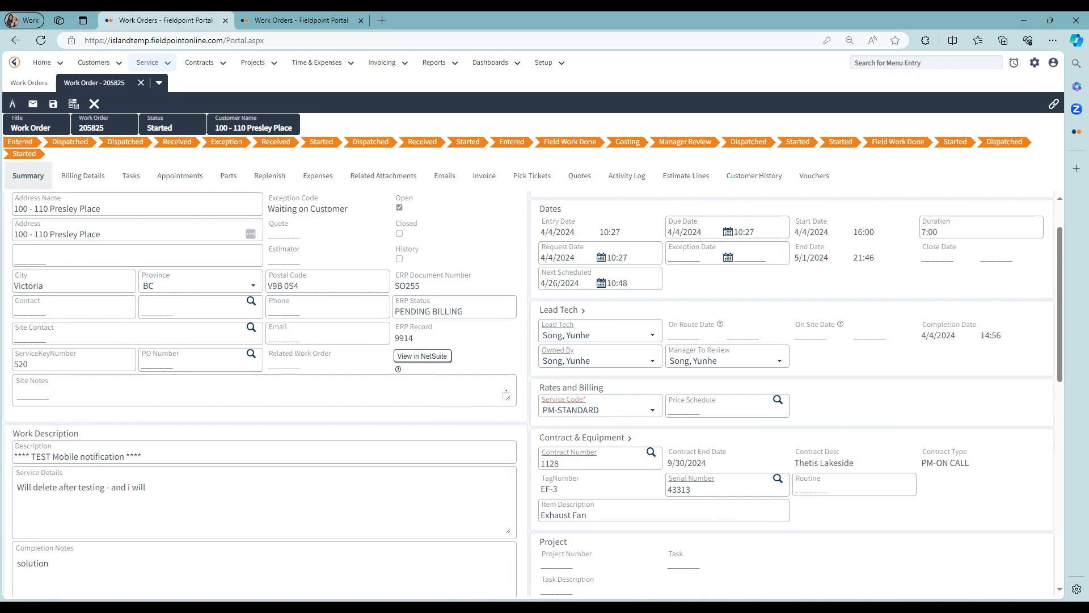
{"action": "left_click", "coordinate": [53, 104]}
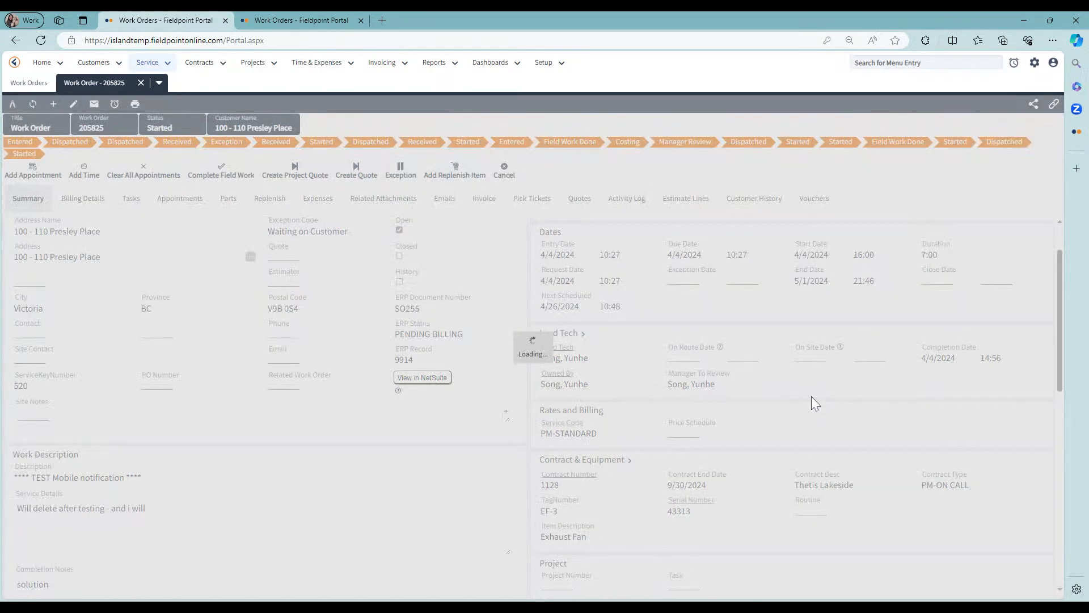